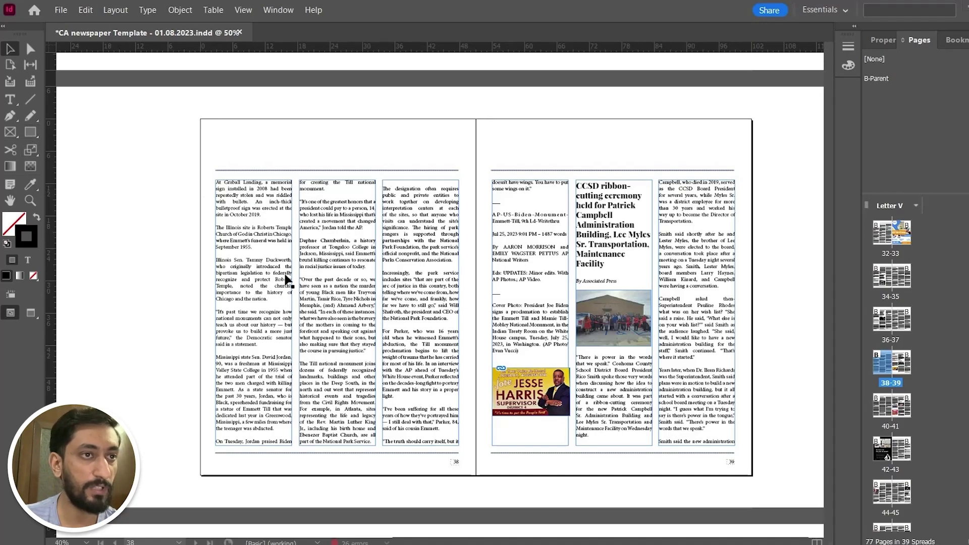
Step: Draw a text frame above the first column and type the name at 22 pt
key(t)
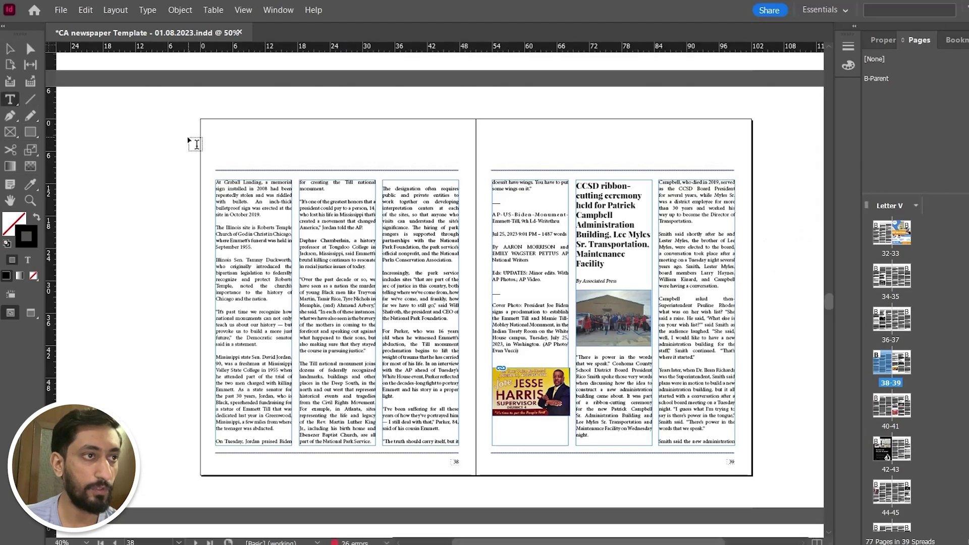
drag(225, 132, 394, 162)
text(Saad Ahmed)
click(889, 40)
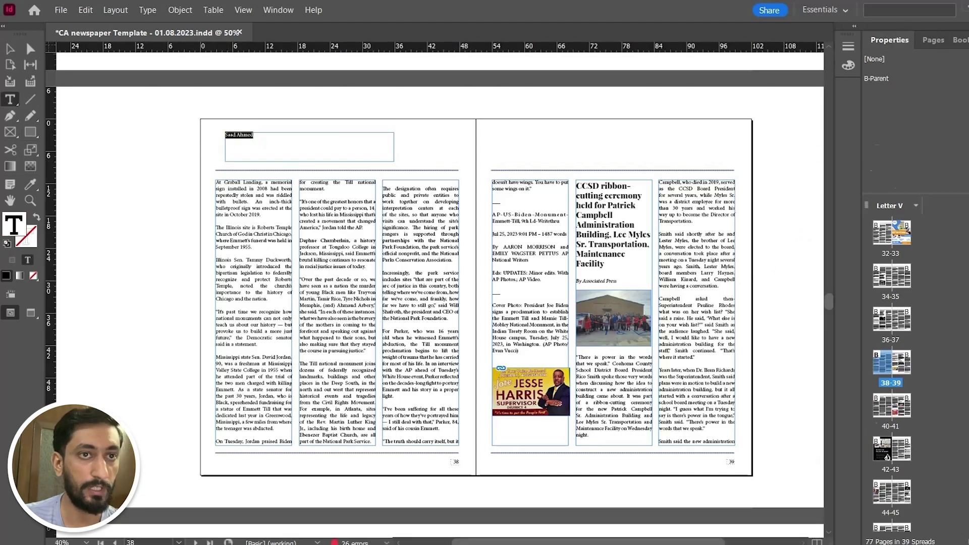
key(ctrl+a)
key(ctrl+shift+period)
key(ctrl+shift+period)
key(ctrl+shift+period)
key(ctrl+shift+period)
key(ctrl+shift+period)
Step: Narrow the name frame from its right side and zoom the view to 100%
key(Escape)
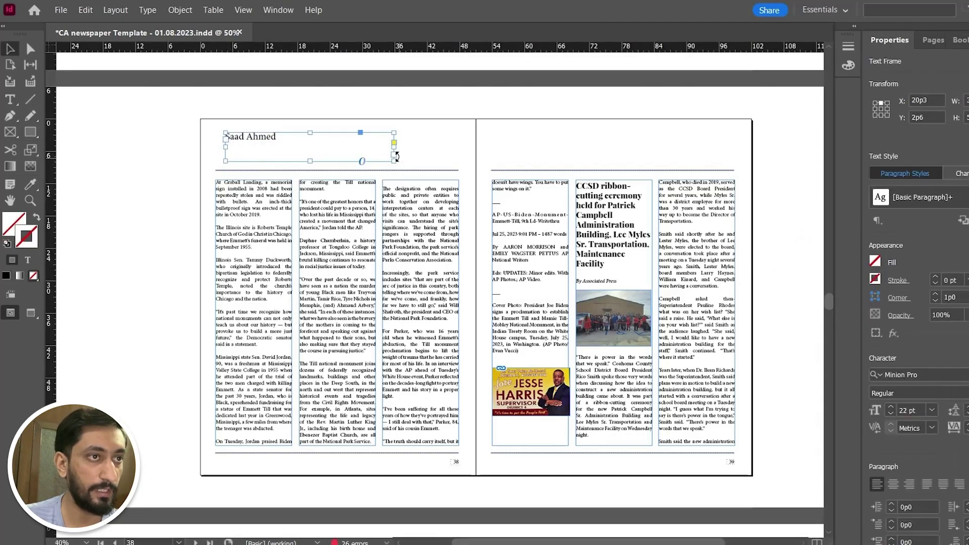
drag(395, 147, 280, 148)
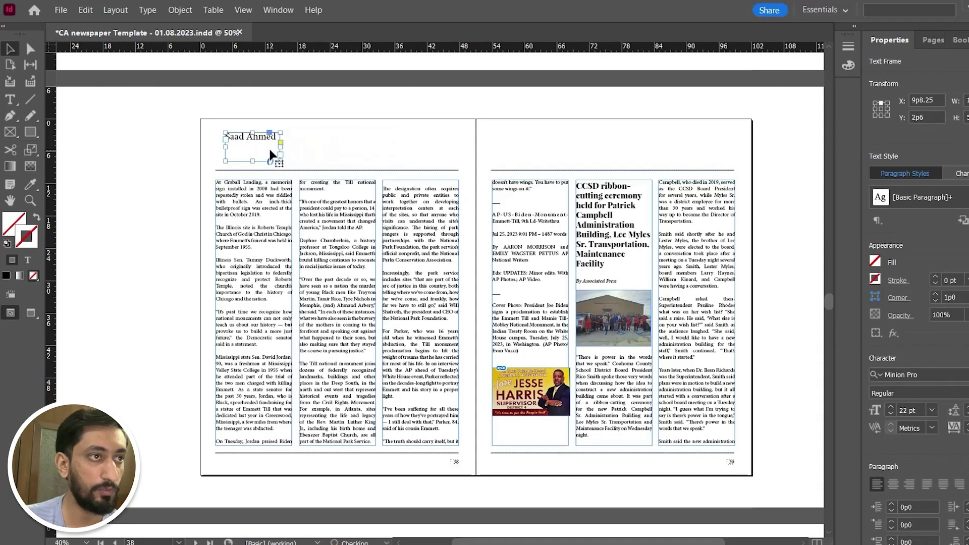
key(ctrl+1)
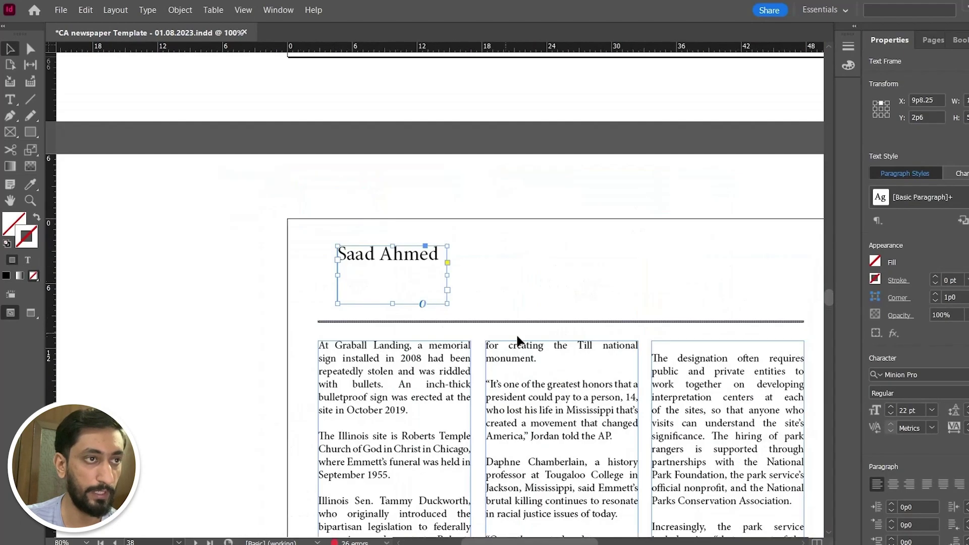
Step: Resize the name frame and centre it horizontally on the first column, using the column as key object
drag(348, 204, 429, 204)
drag(333, 231, 301, 207)
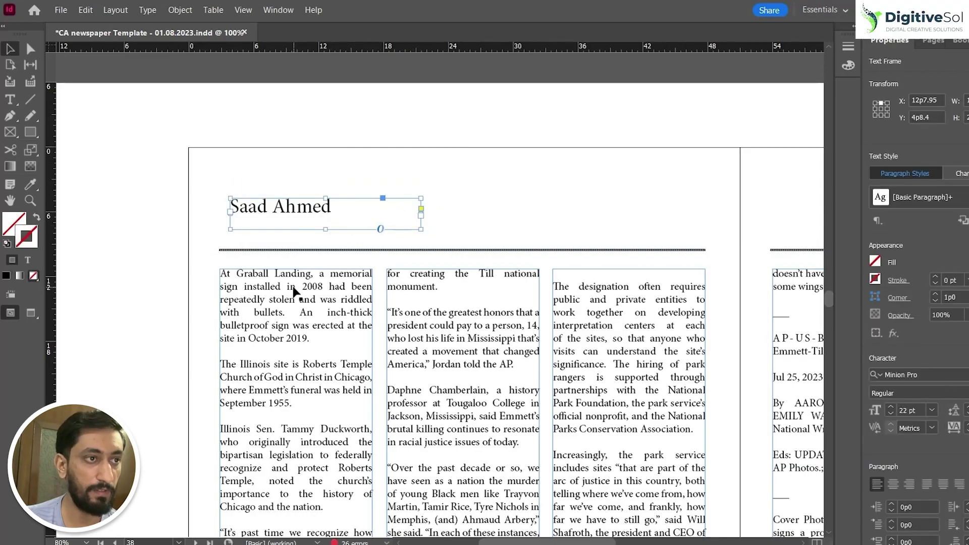
shift+click(301, 303)
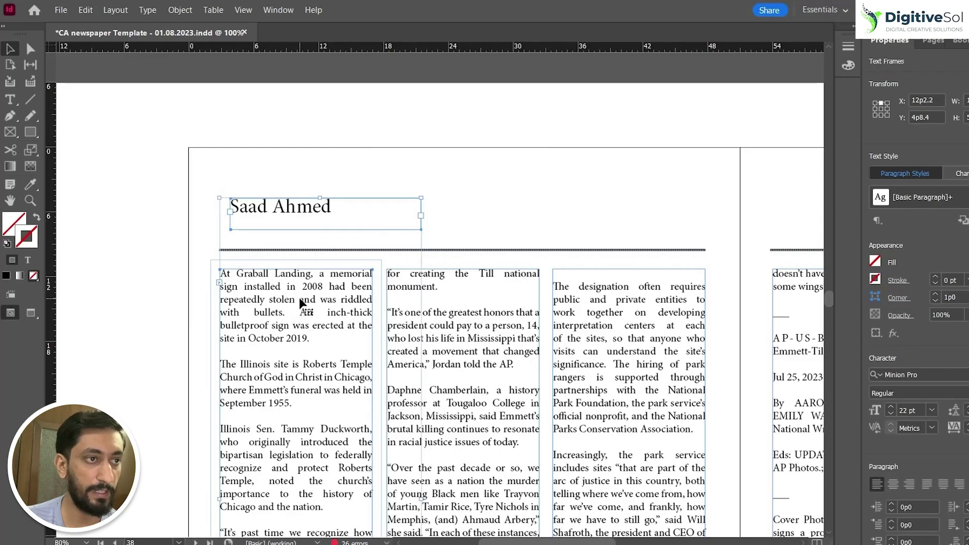
click(301, 304)
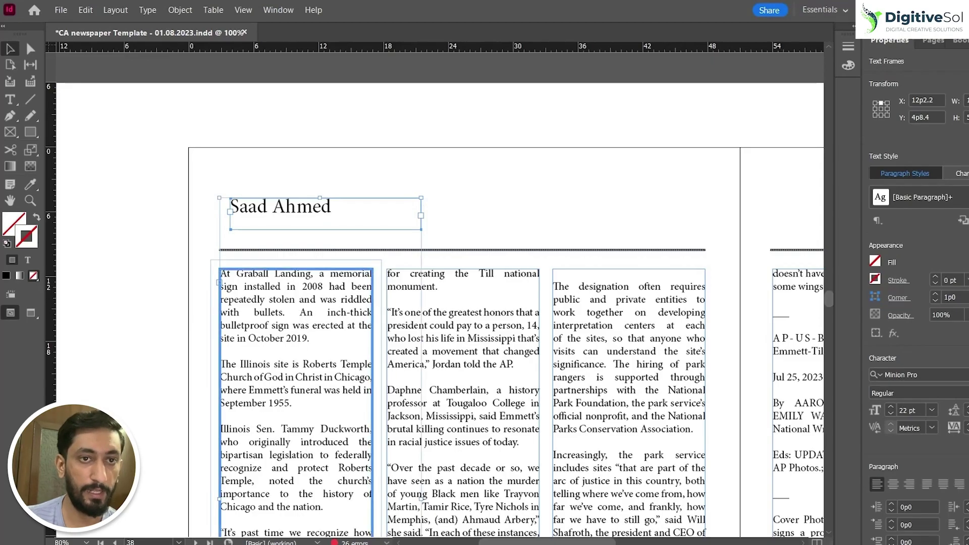
scroll(921, 290, down, 8)
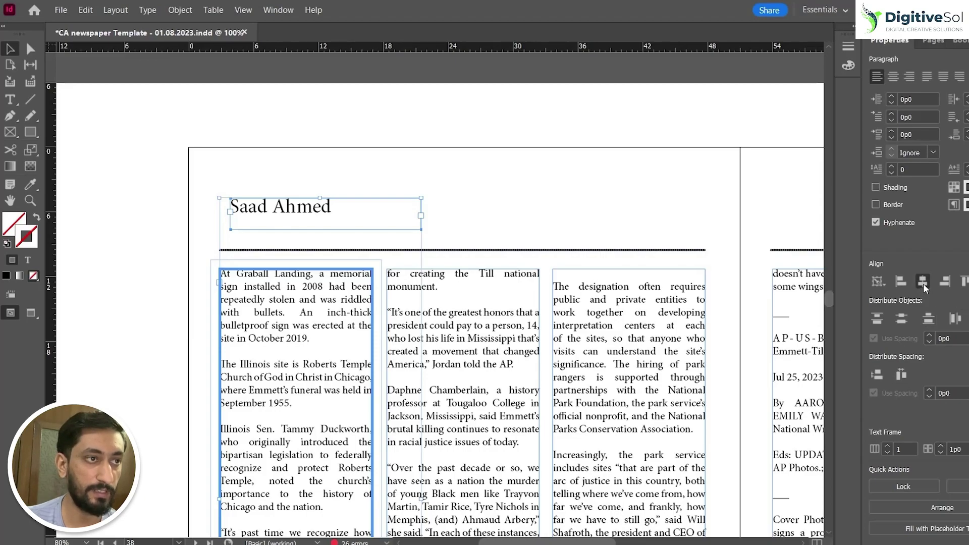
click(922, 281)
click(564, 180)
click(291, 211)
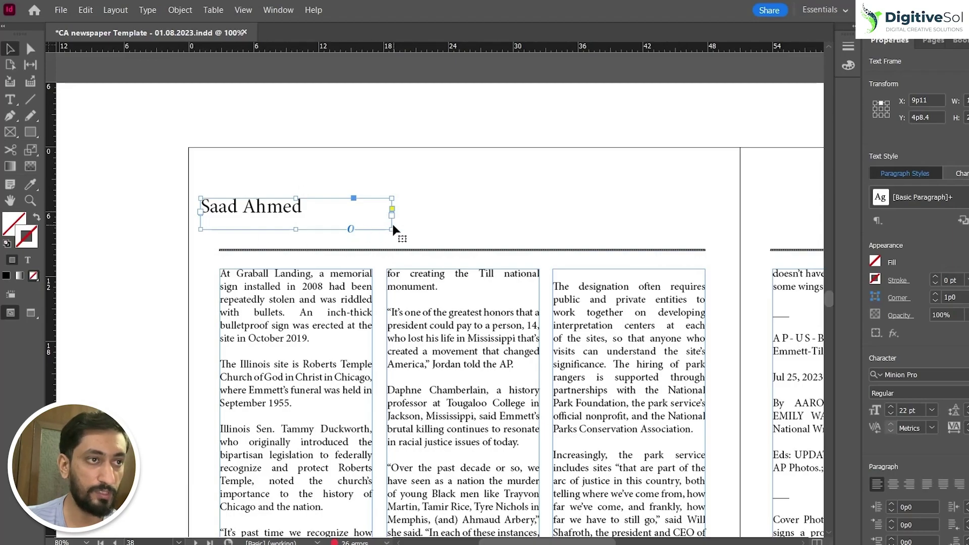
Step: Narrow the name frame from both sides, fit it to its text, and centre the text
drag(392, 216, 373, 216)
drag(200, 215, 219, 216)
click(268, 204)
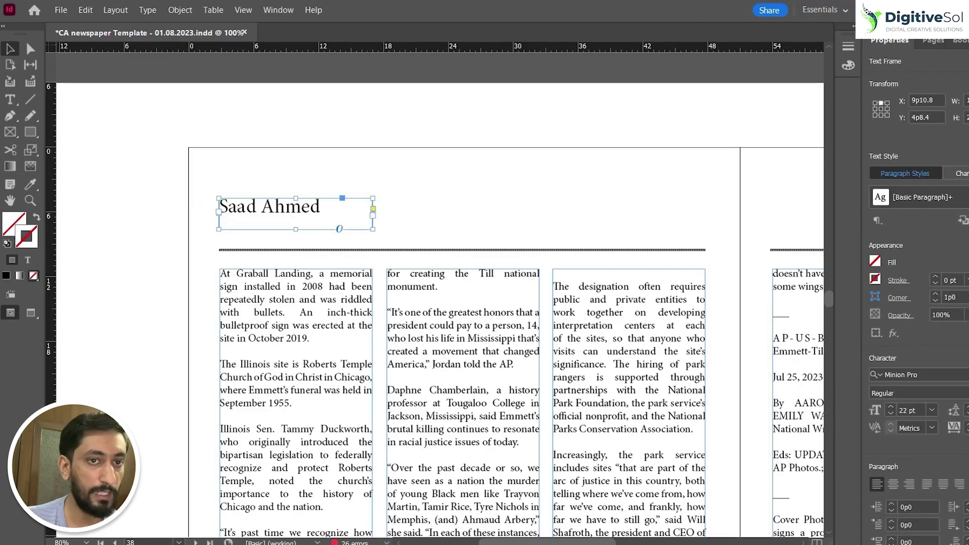
scroll(915, 303, down, 5)
click(268, 210)
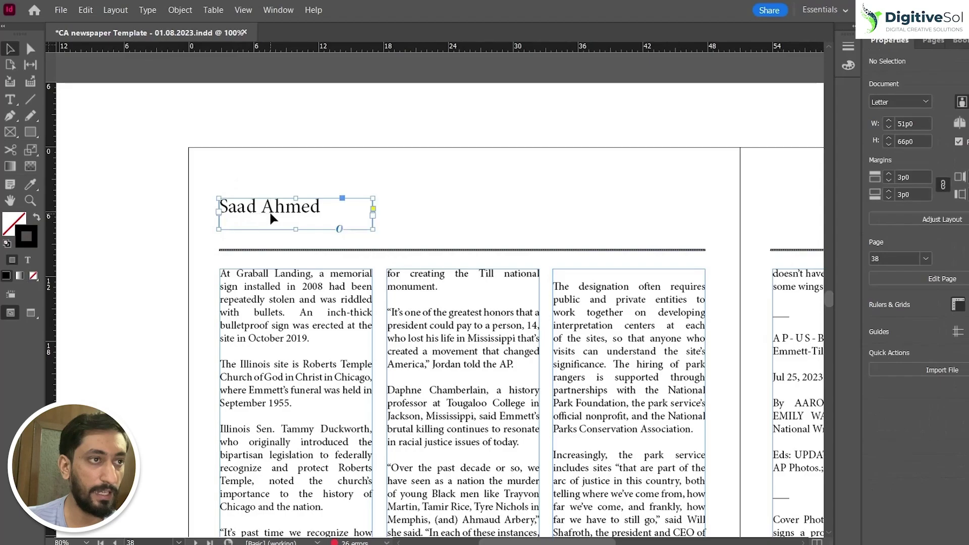
double_click(296, 198)
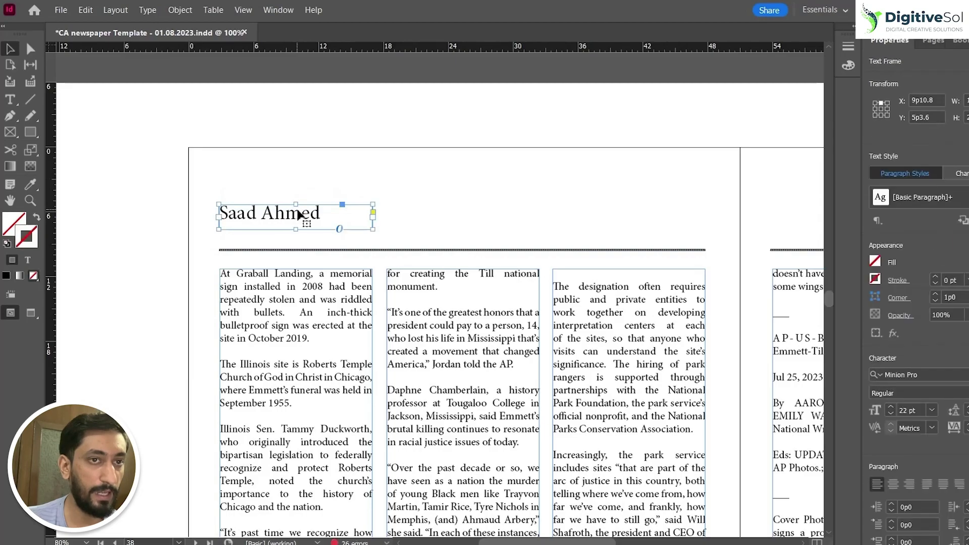
scroll(948, 478, down, 5)
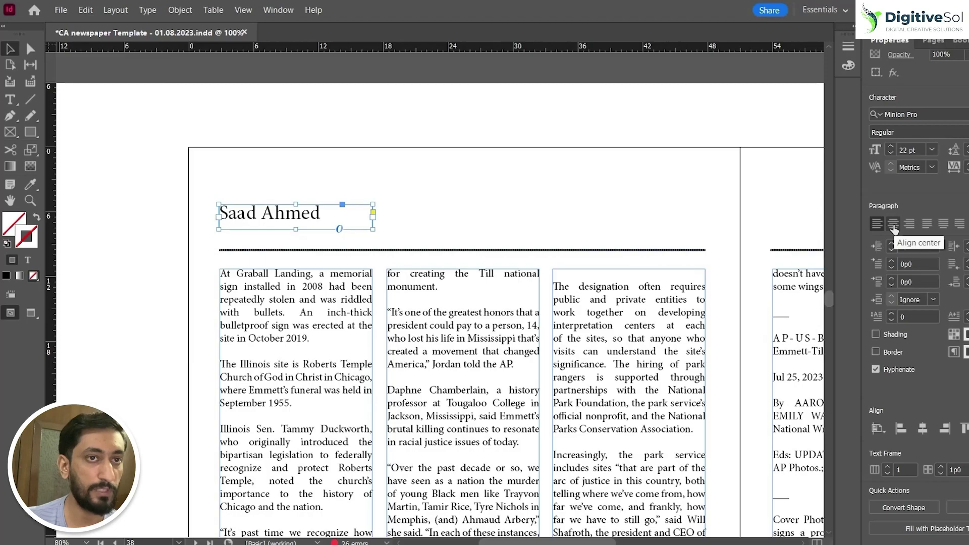
click(894, 229)
Step: Centre the name frame over the first column and lower it just above the rule
drag(311, 217, 428, 217)
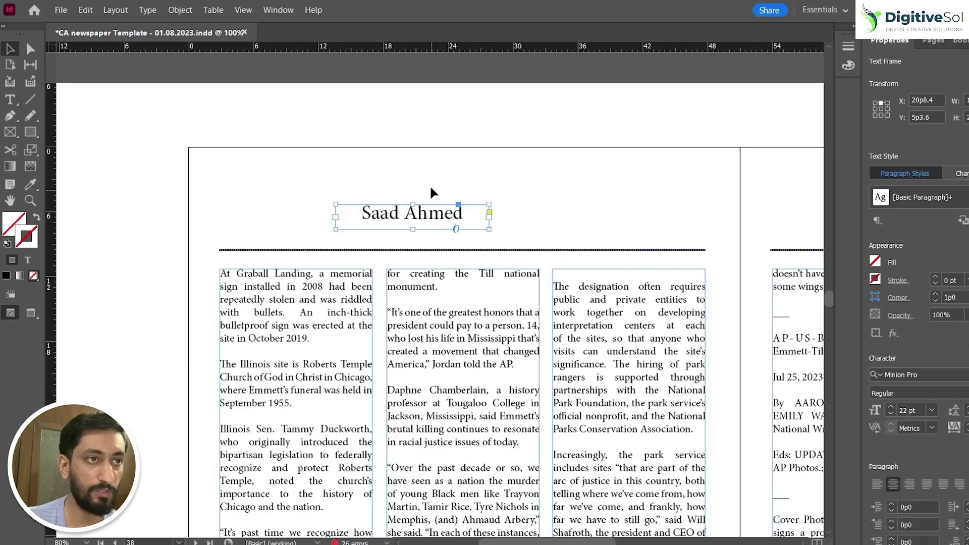
shift+click(304, 277)
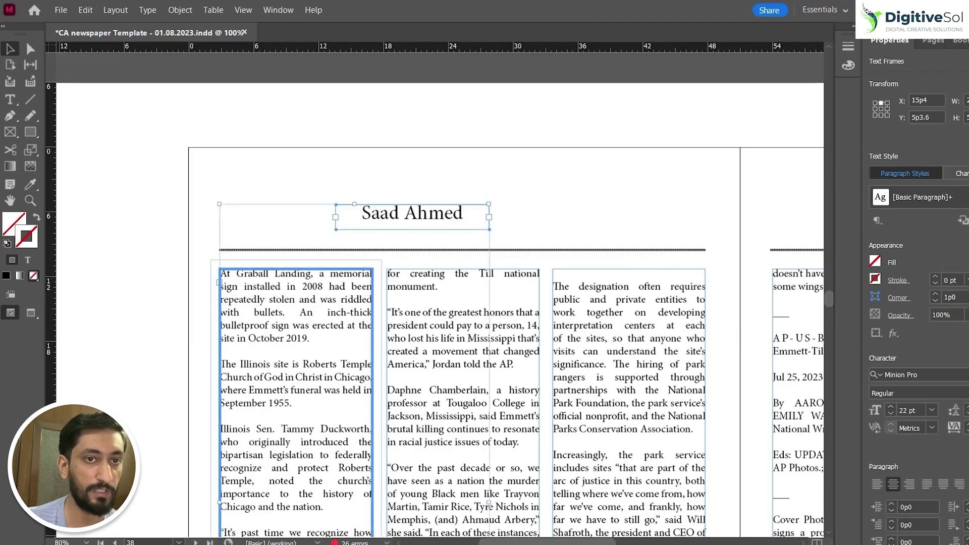
scroll(908, 282, down, 8)
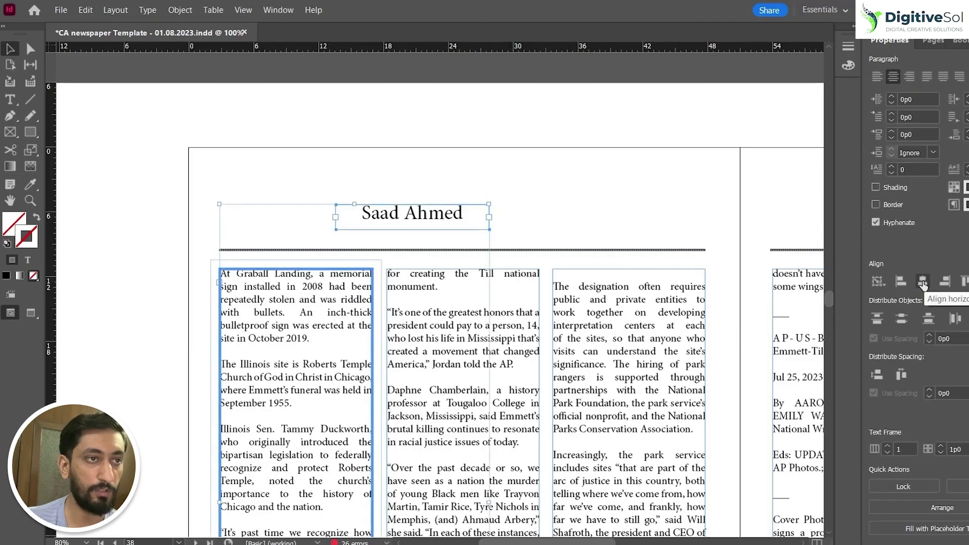
click(923, 283)
click(450, 182)
drag(324, 214, 297, 248)
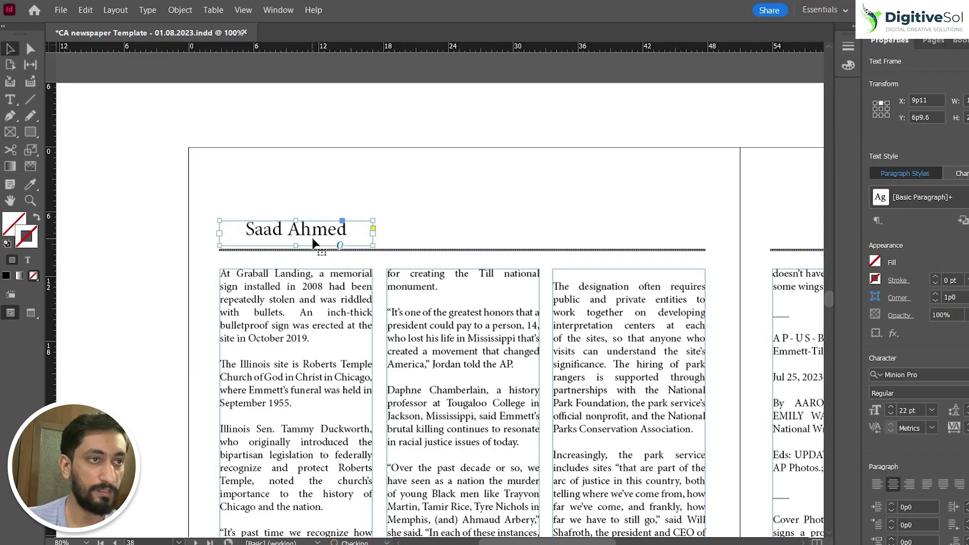
Step: Left-align the name text and move its frame up and to the right
click(909, 485)
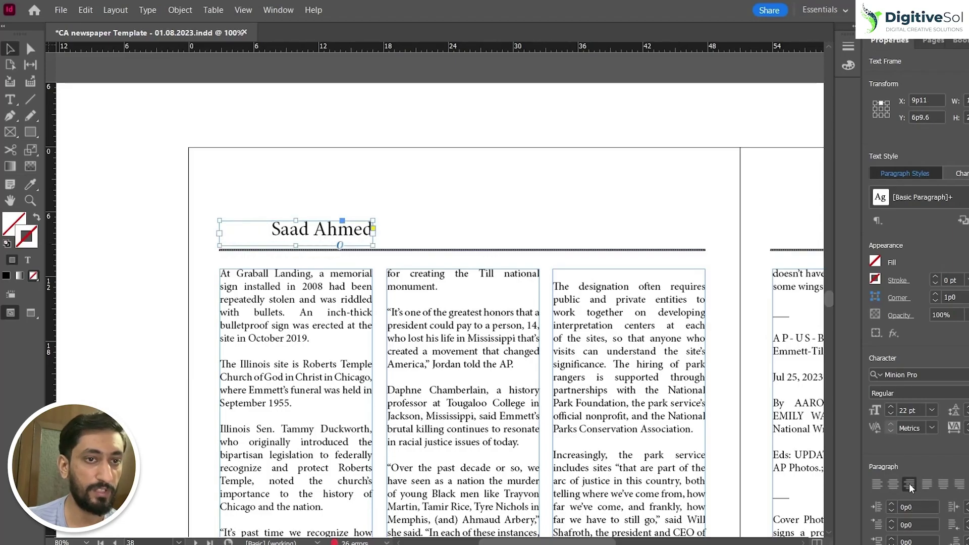
click(877, 484)
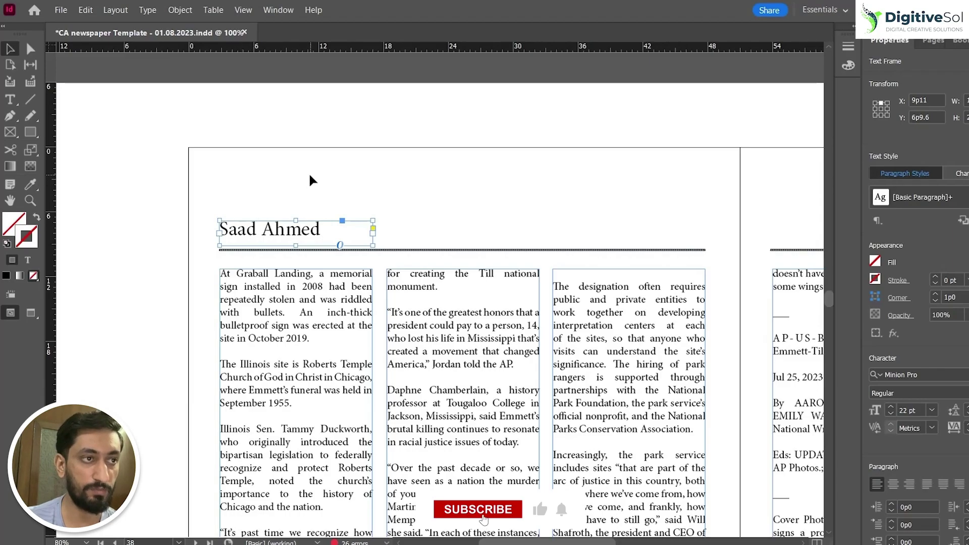
drag(307, 235, 340, 194)
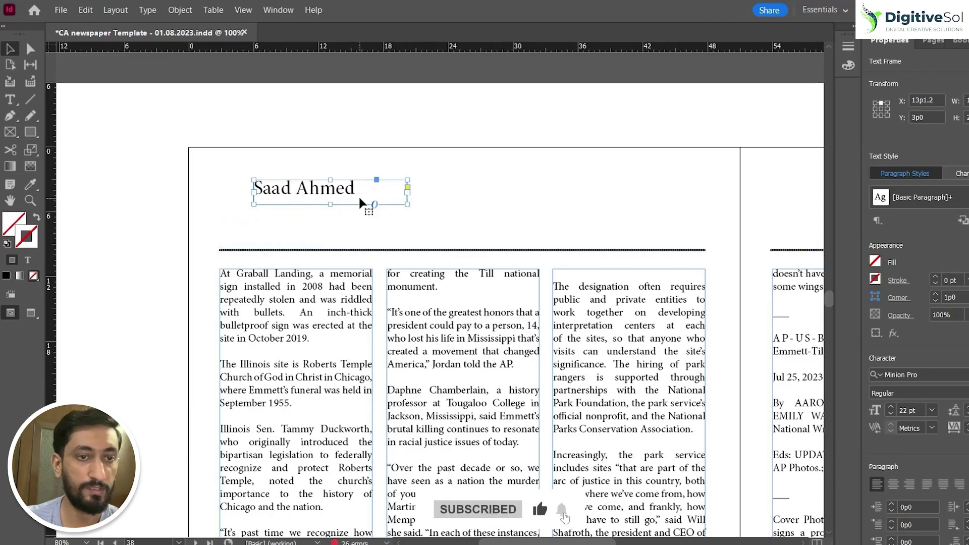
key(Delete)
Step: Draw a black-filled square frame above the rule on page 38
key(m)
mouse_move(321, 171)
mouse_down()
mouse_move(385, 237)
mouse_move(381, 230)
mouse_up()
click(37, 217)
key(v)
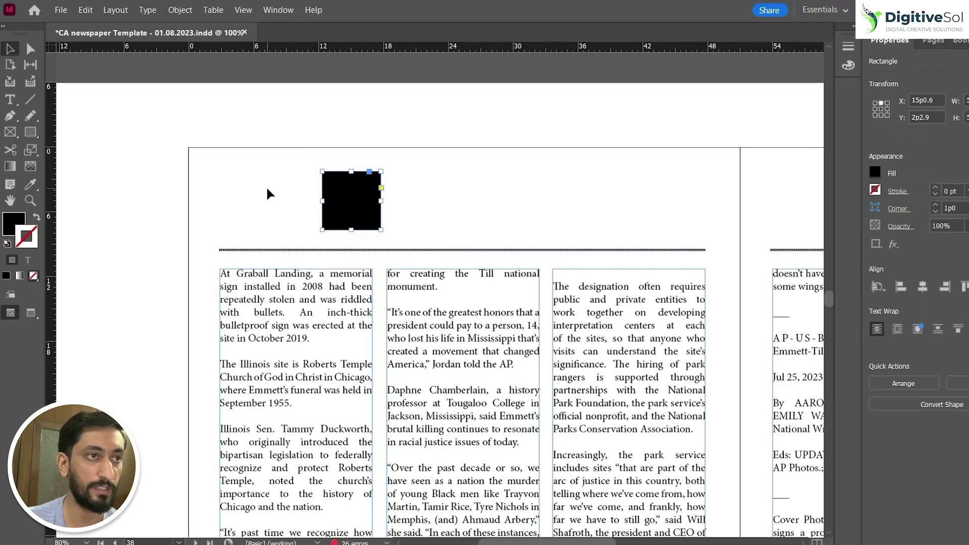
click(427, 195)
click(358, 212)
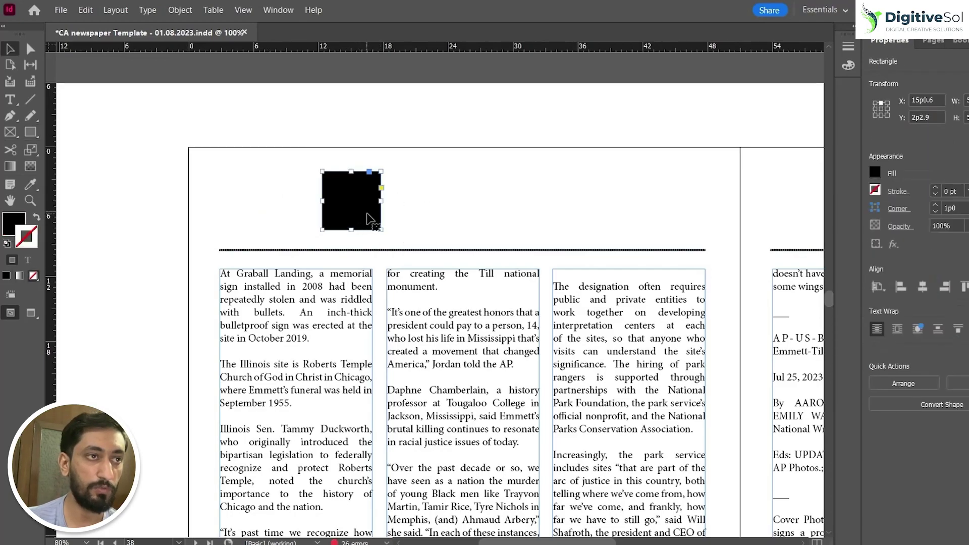
Step: Align the square's left edge with the first column's text frame, keeping its solid black fill
shift+click(321, 299)
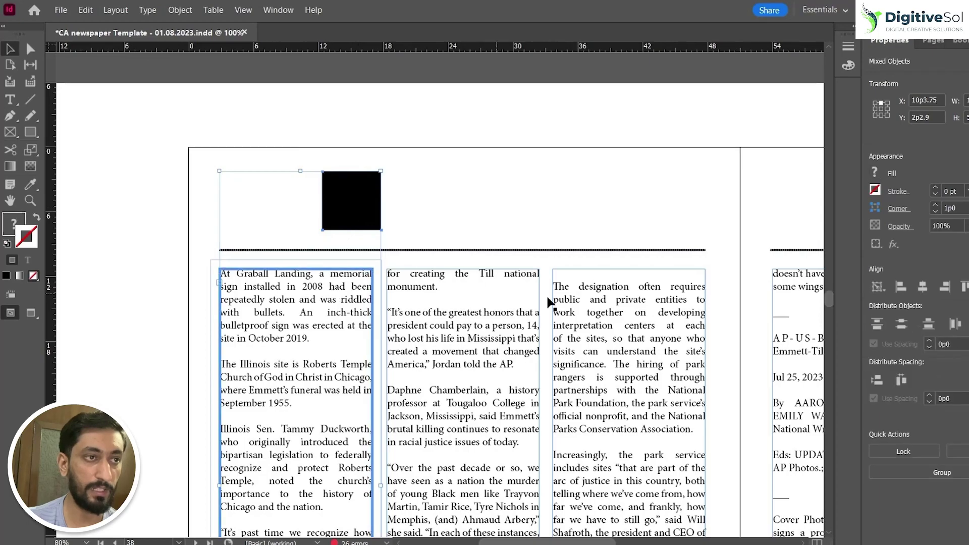
click(902, 292)
click(570, 204)
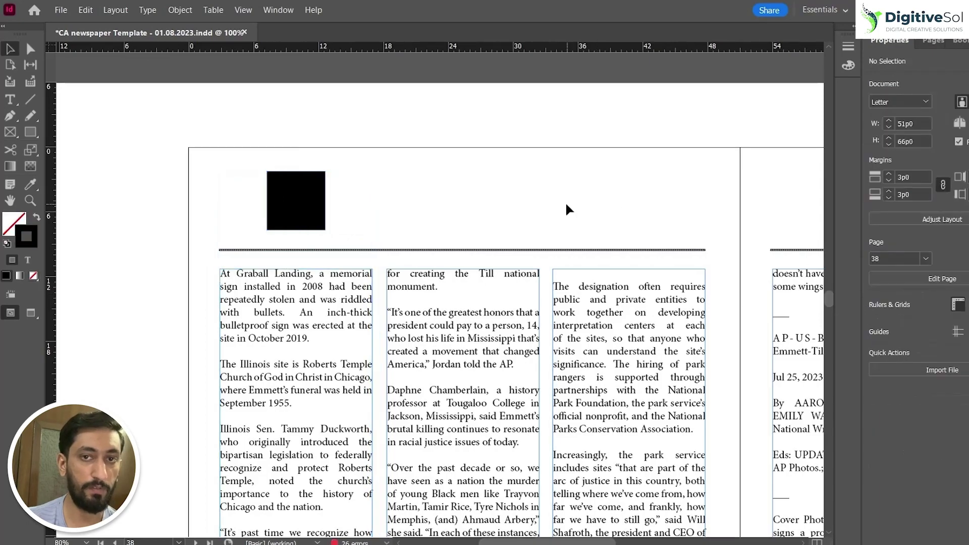
click(310, 213)
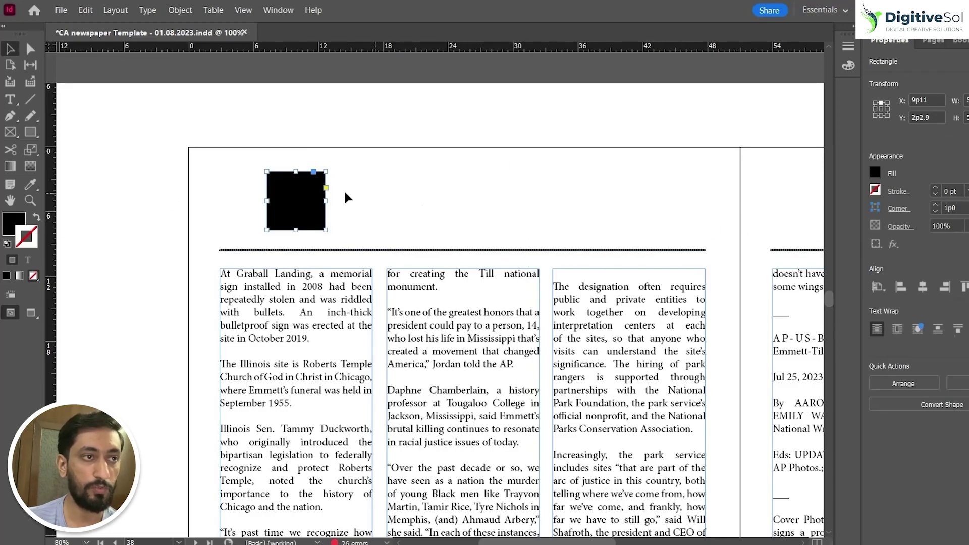
key(d)
key(shift+x)
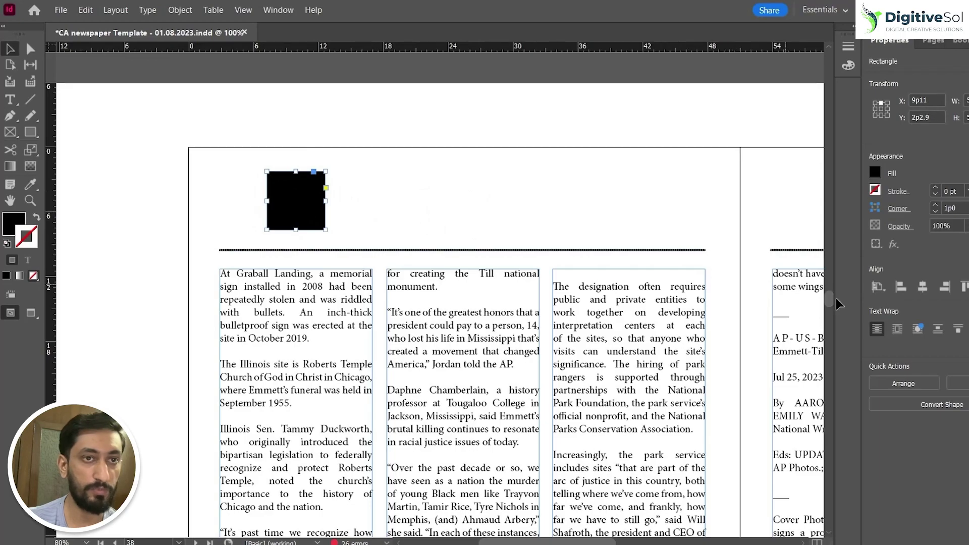
click(923, 288)
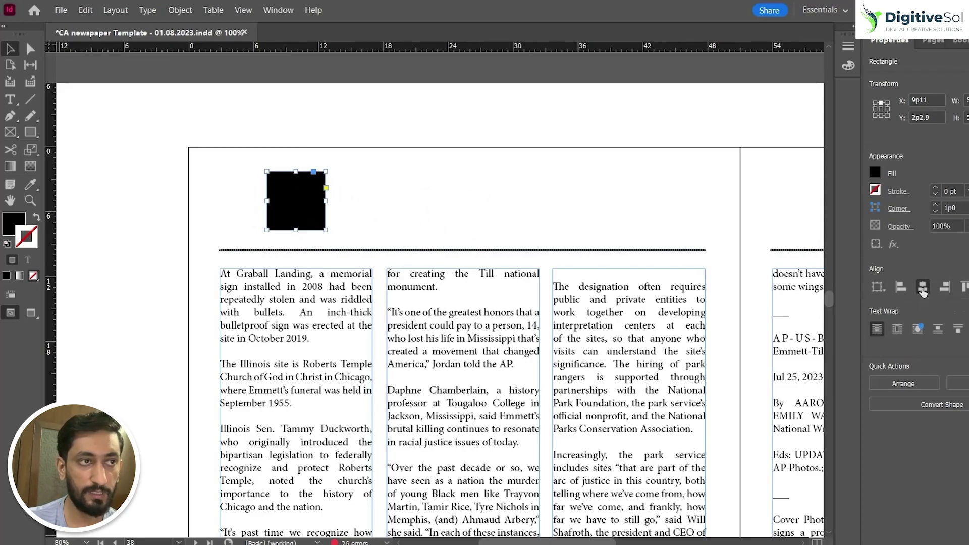
click(597, 211)
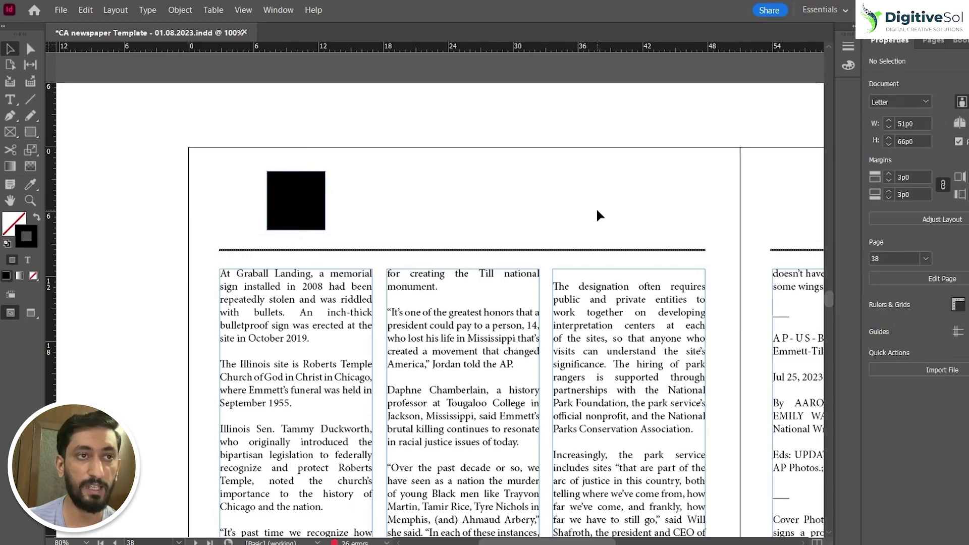
scroll(596, 212, down, 3)
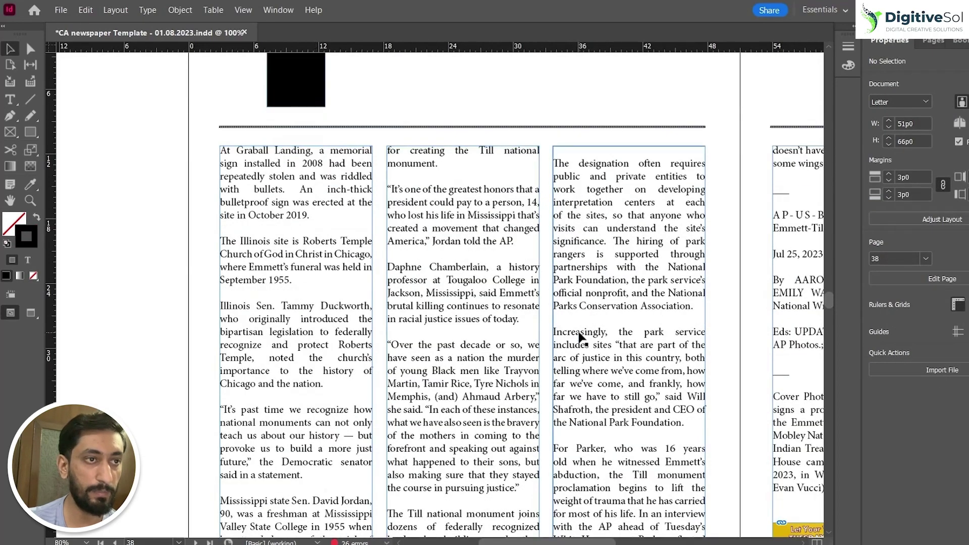
Step: Set Align To to Align to Page and centre the square on page 38, then zoom out
key(ctrl+minus)
click(250, 106)
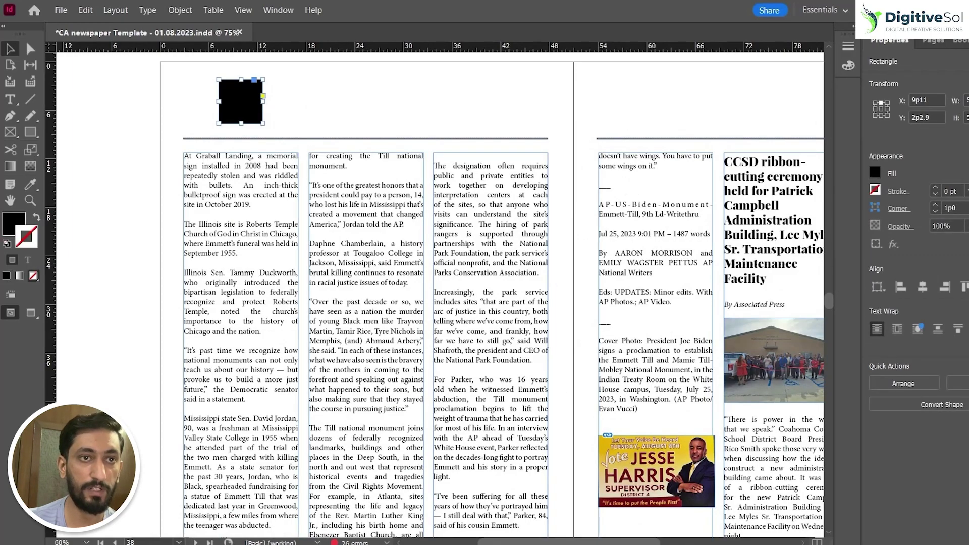
click(329, 109)
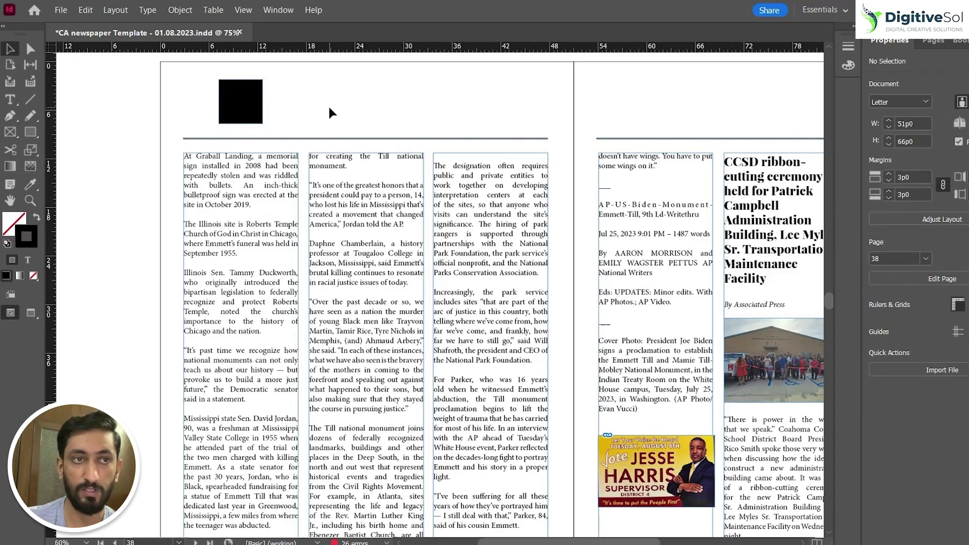
click(257, 114)
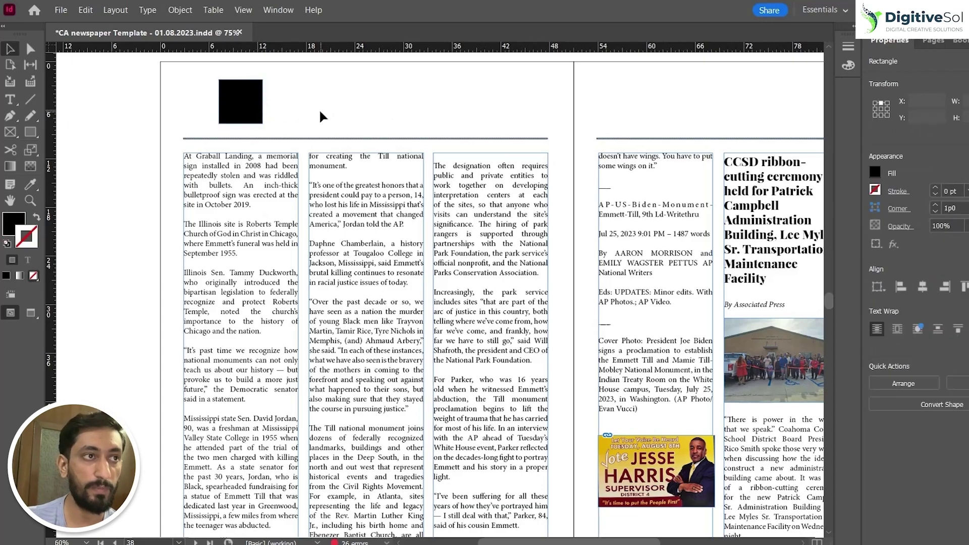
click(247, 104)
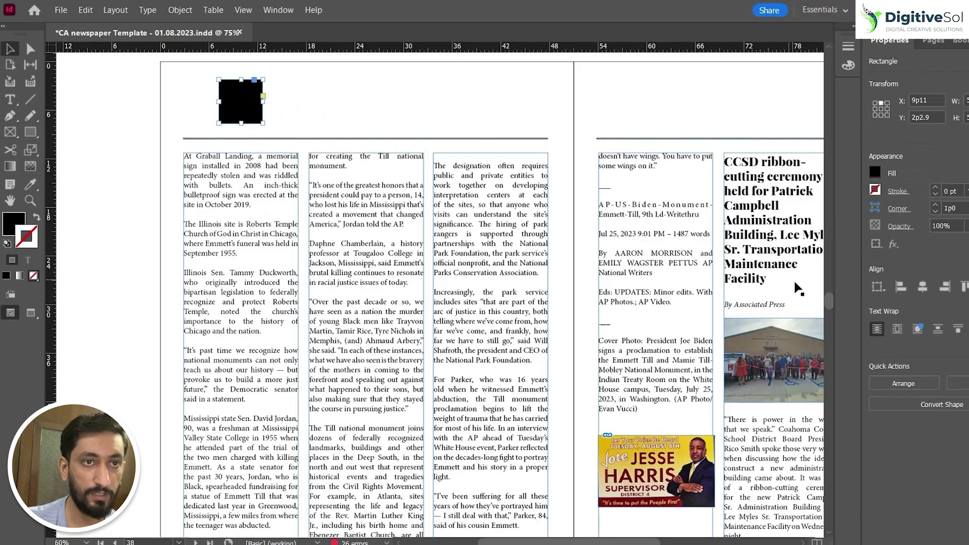
click(882, 293)
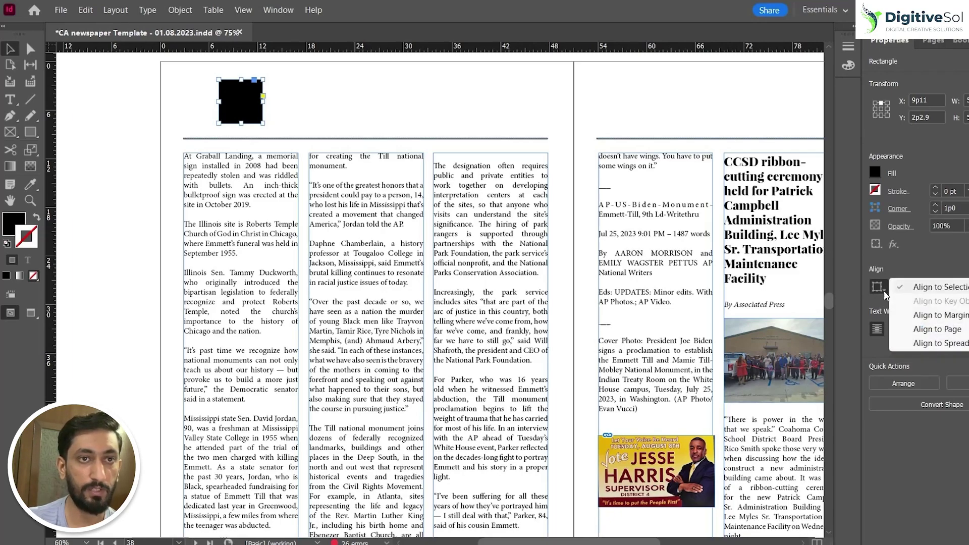
click(954, 333)
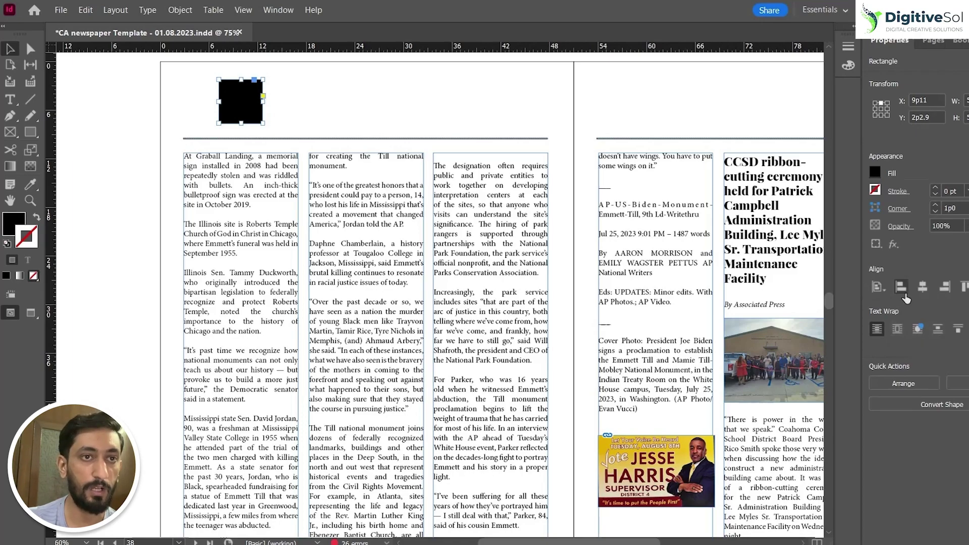
click(923, 287)
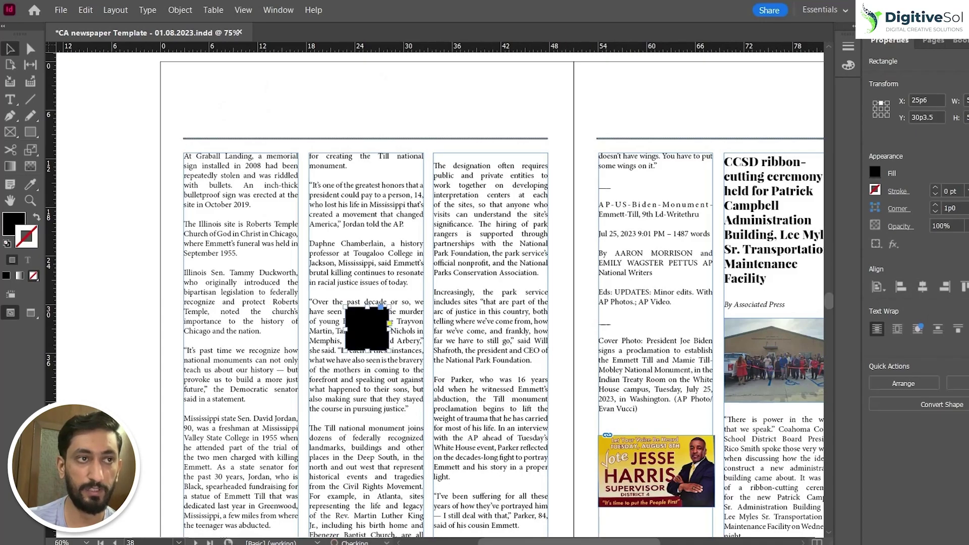
key(ctrl+shift+a)
key(ctrl+minus)
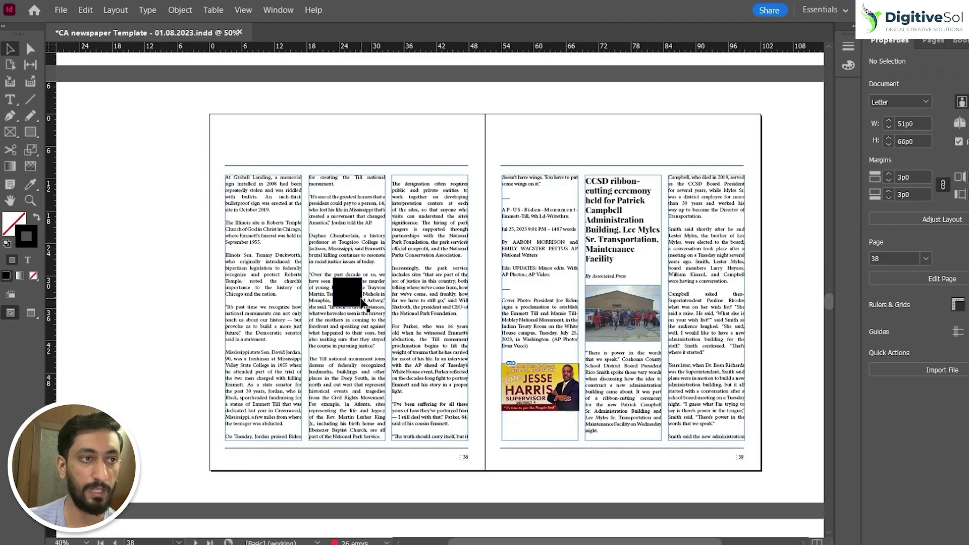
Step: Move the square above the columns and centre it horizontally across the spread using Align to Spread
drag(359, 302, 368, 162)
click(411, 143)
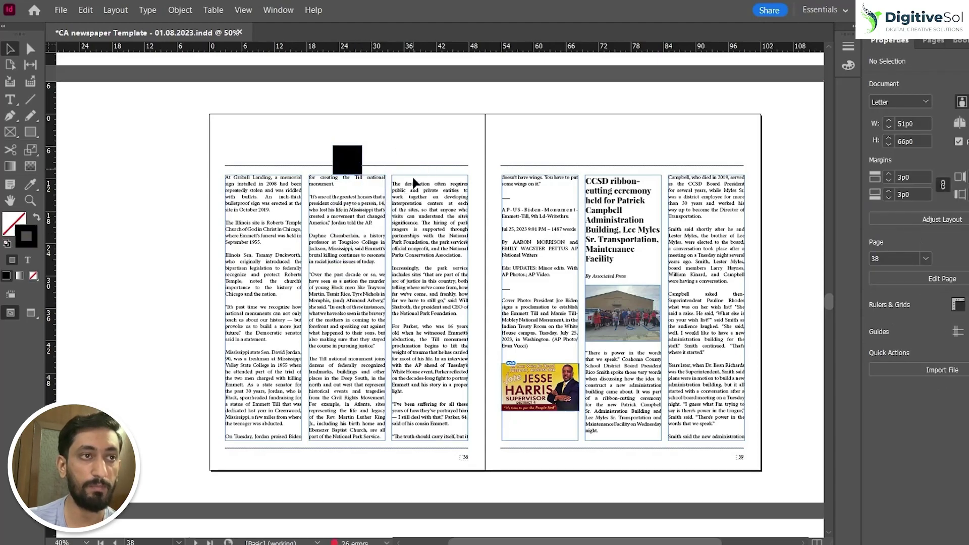
click(353, 159)
click(878, 286)
click(916, 346)
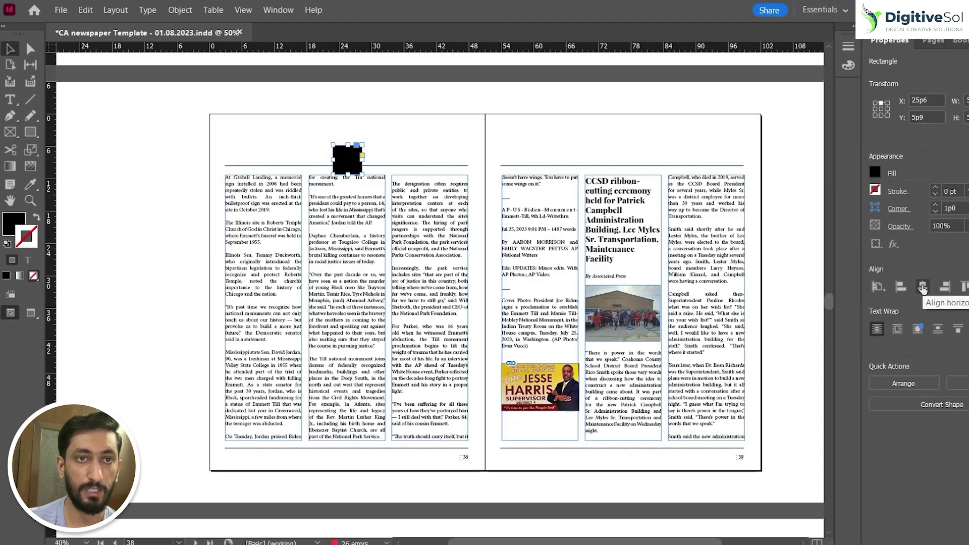
click(922, 287)
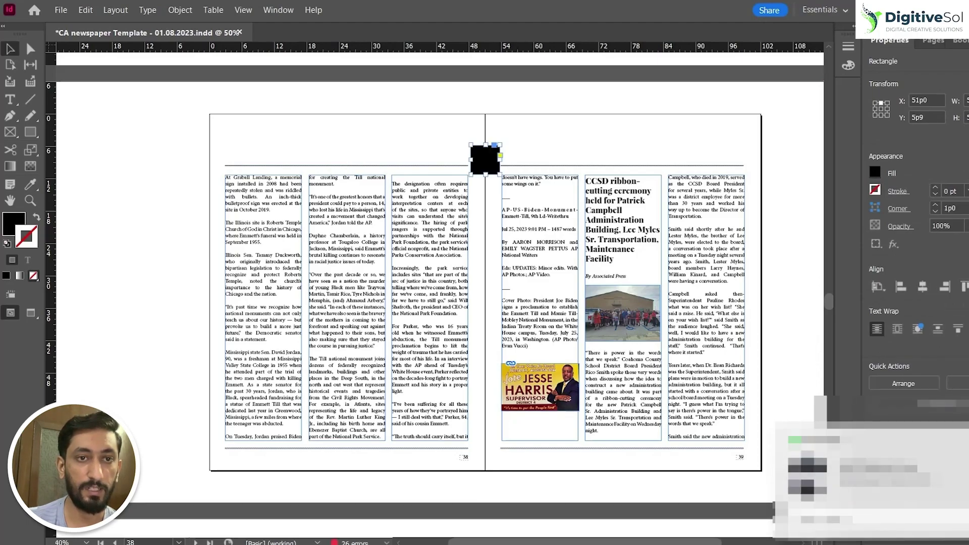
Step: Lower the square to mid-height and align it to the spread's right edge
click(794, 303)
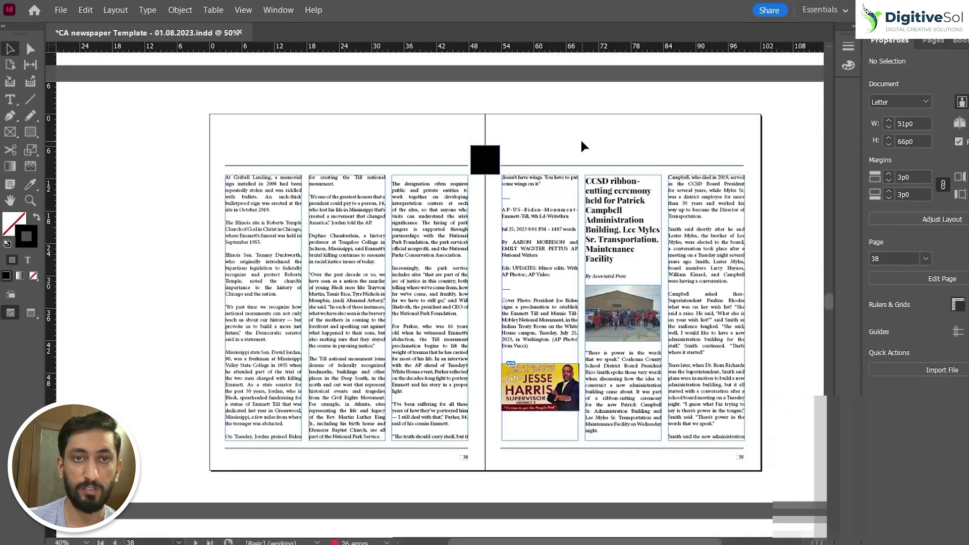
drag(485, 159, 484, 277)
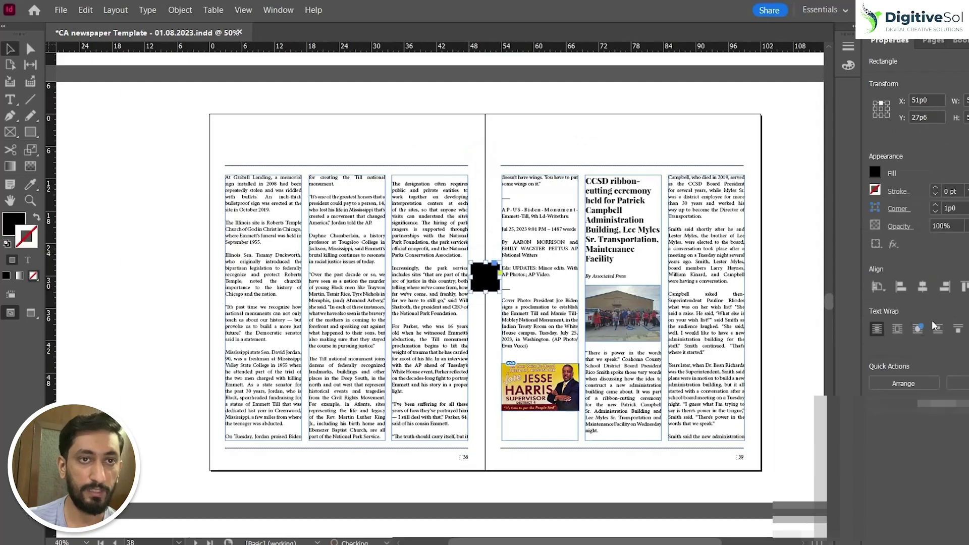
click(944, 286)
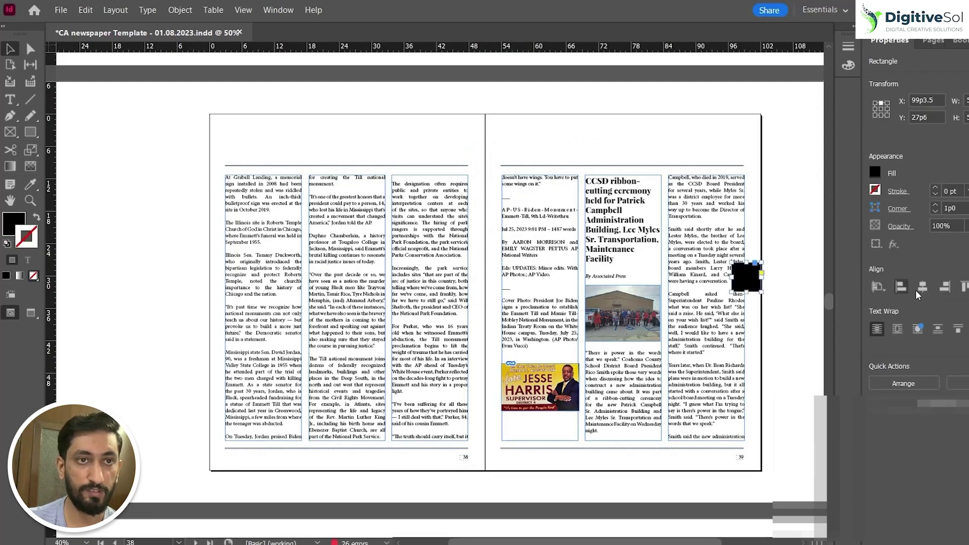